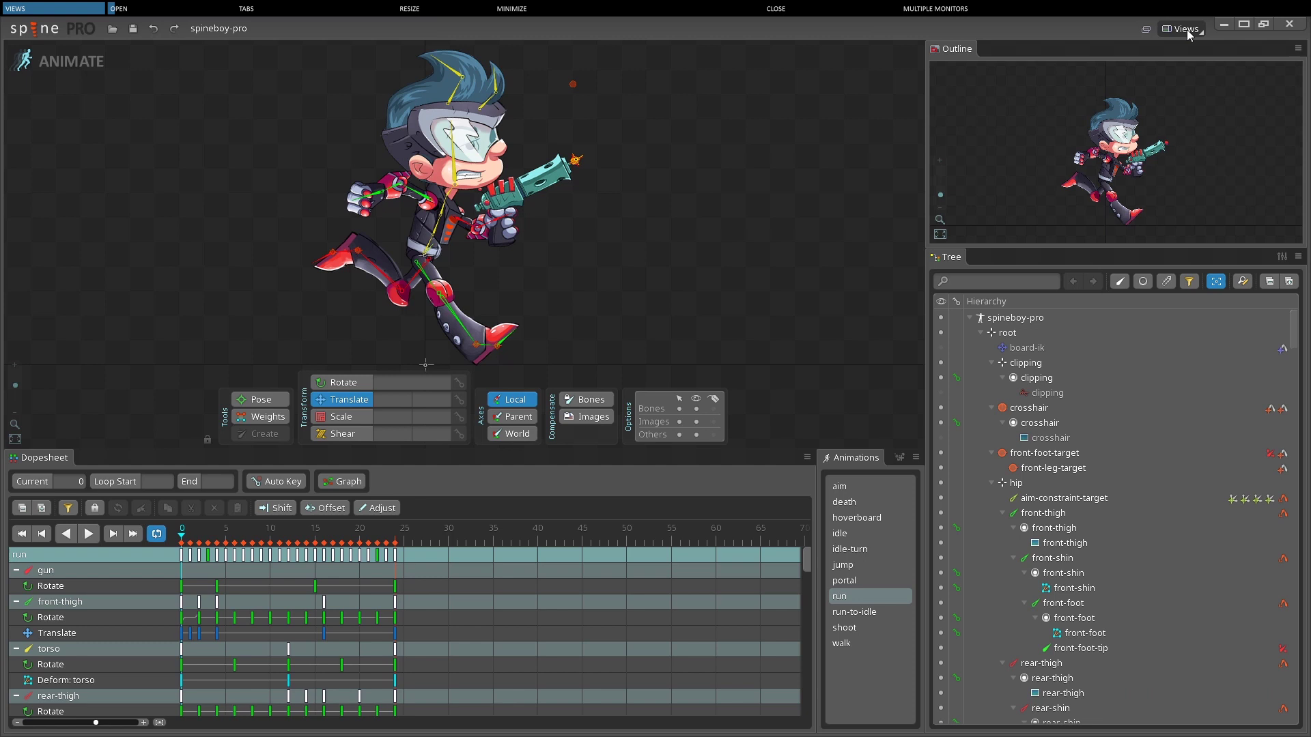
Step: Switch the editor to Setup mode and bring up the list of available views
left_click(1185, 28)
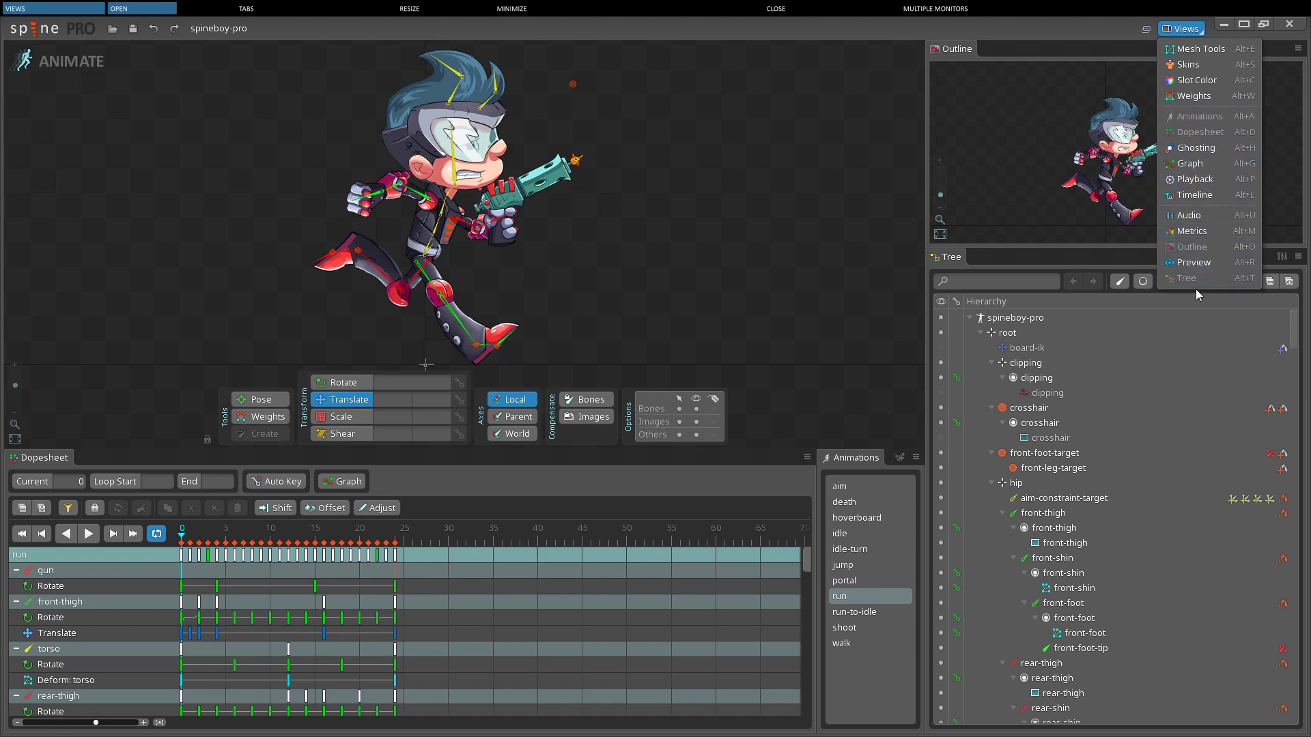
left_click(1199, 30)
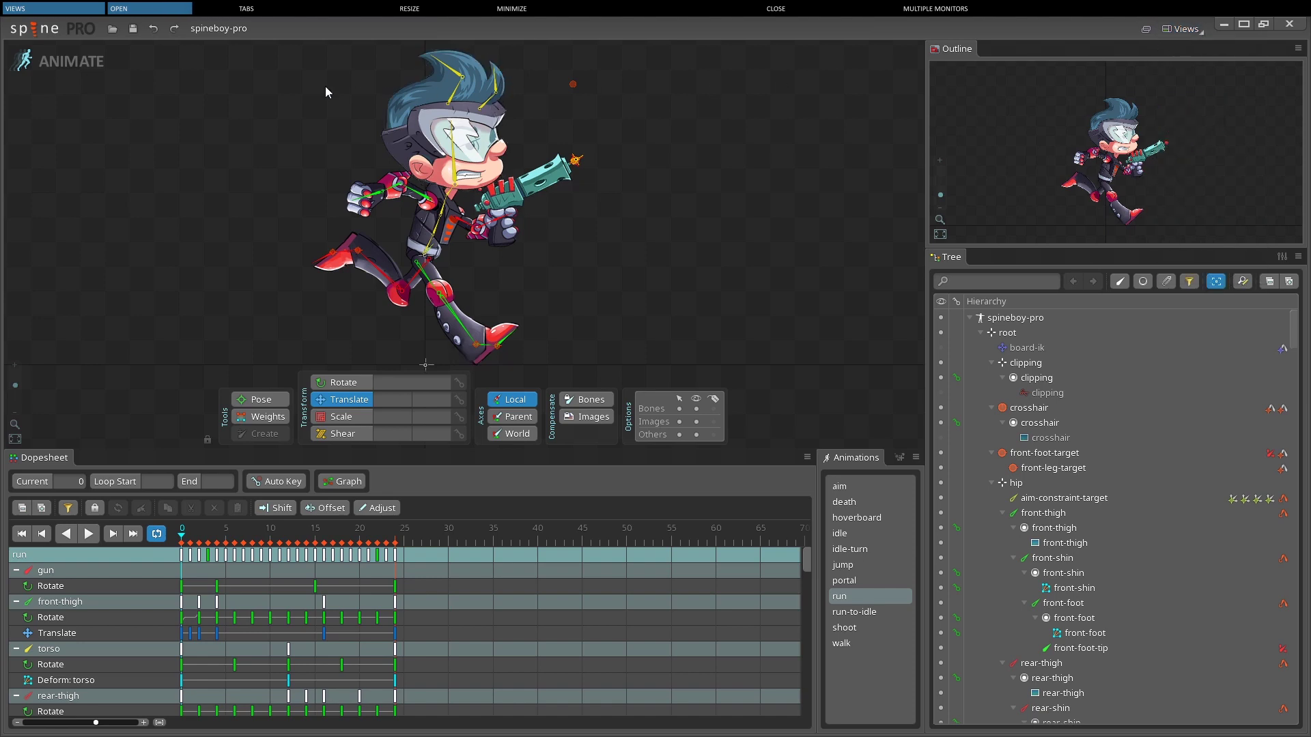
left_click(68, 61)
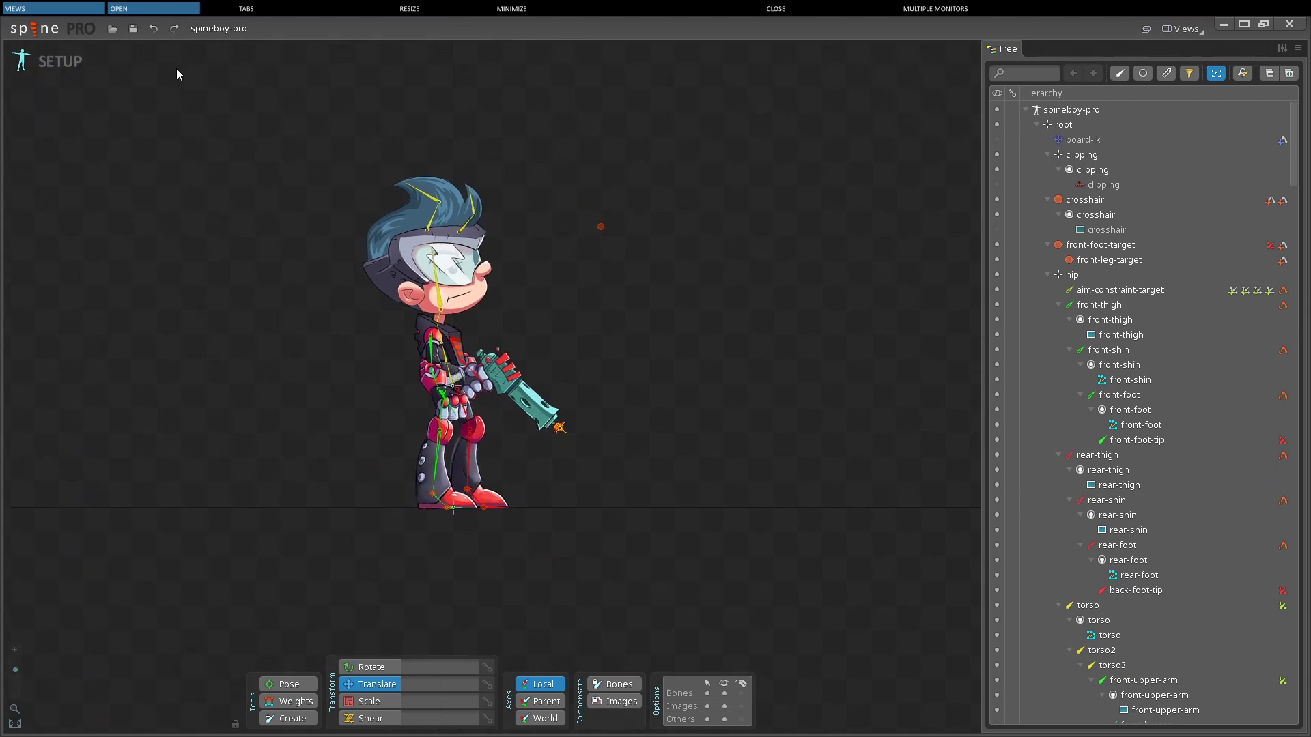
left_click(1186, 30)
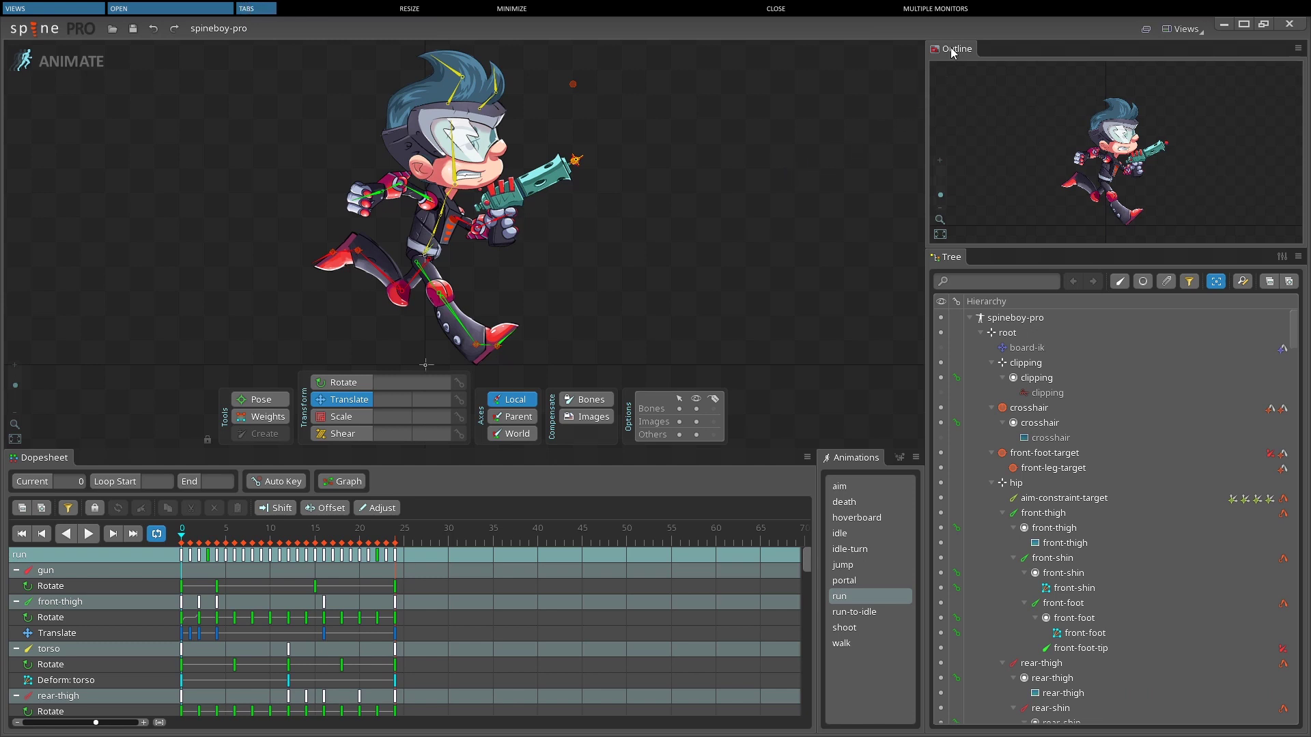
Step: Stack Outline as a tab with Tree, then dock Outline back out above Tree
left_click_drag(954, 52, 981, 257)
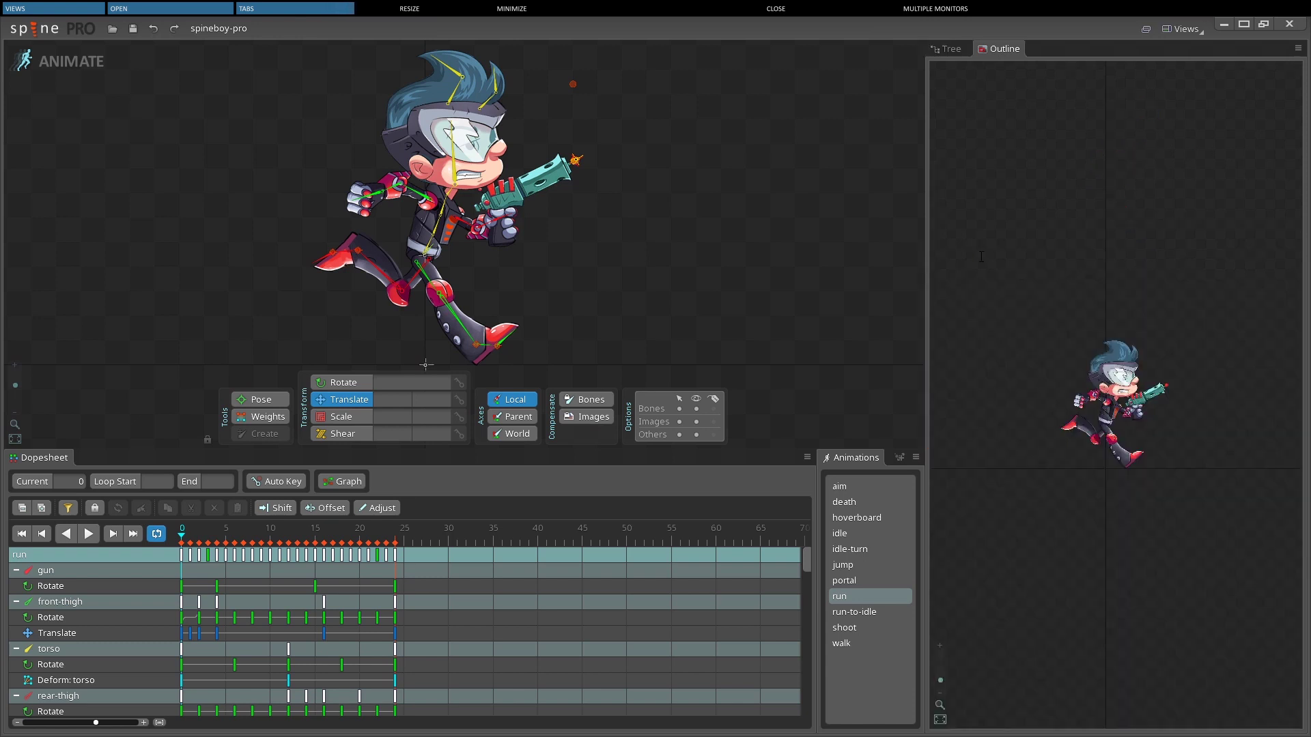
left_click(947, 50)
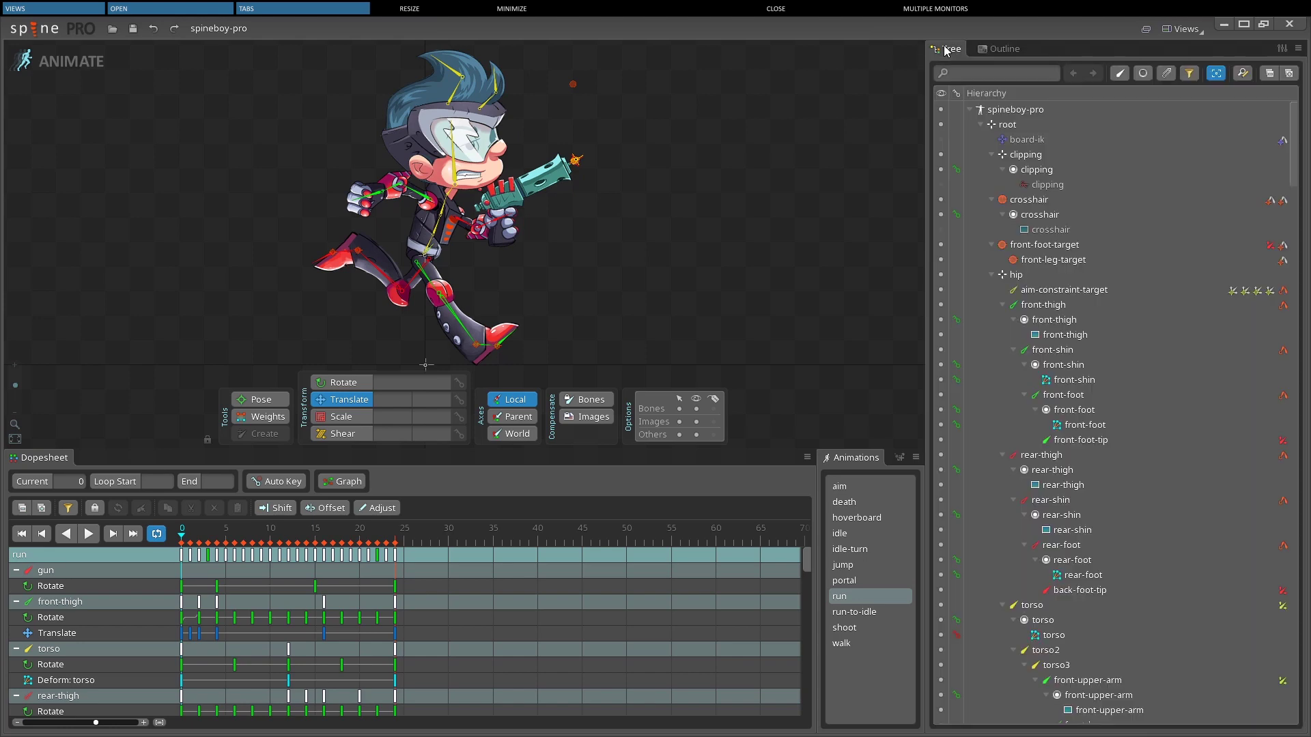
left_click_drag(1000, 51, 999, 92)
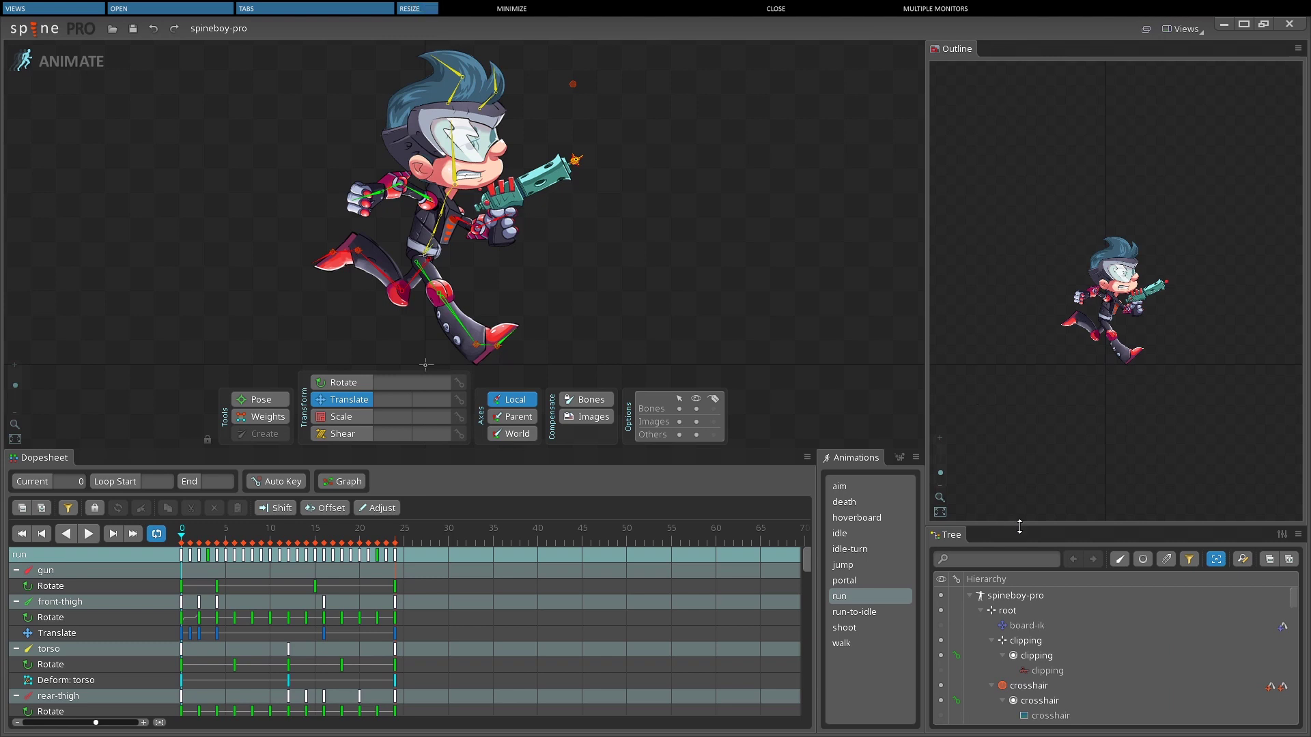
Step: Raise the Outline/Tree divider so Tree shows more rows, and widen the viewport
left_click_drag(1020, 526, 1031, 248)
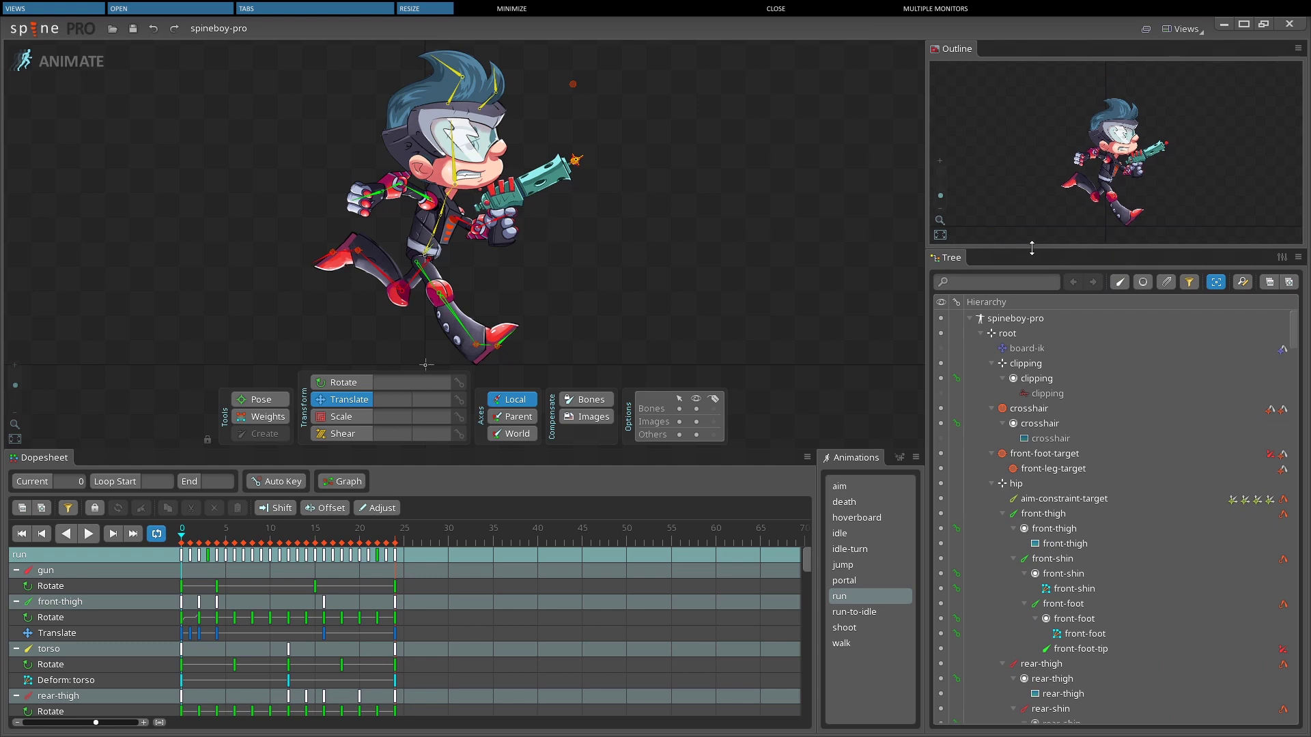
left_click_drag(926, 321, 961, 333)
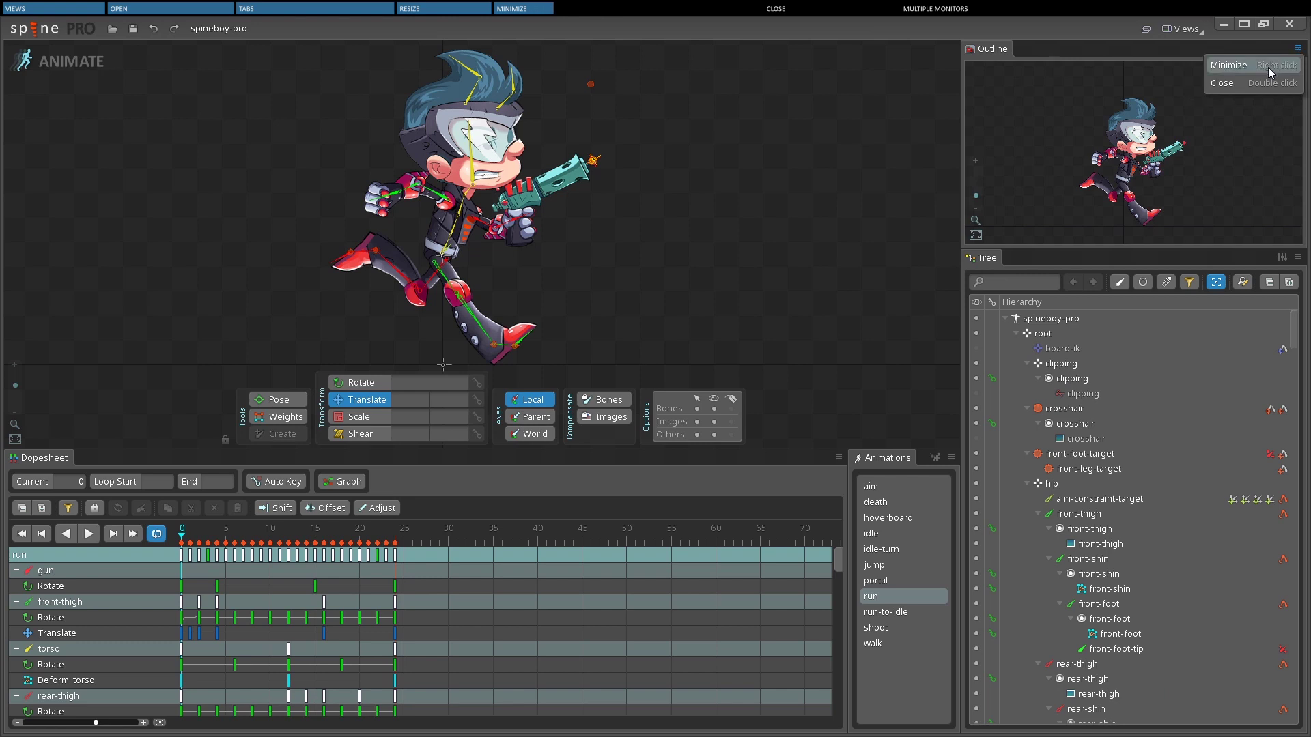
left_click(1268, 67)
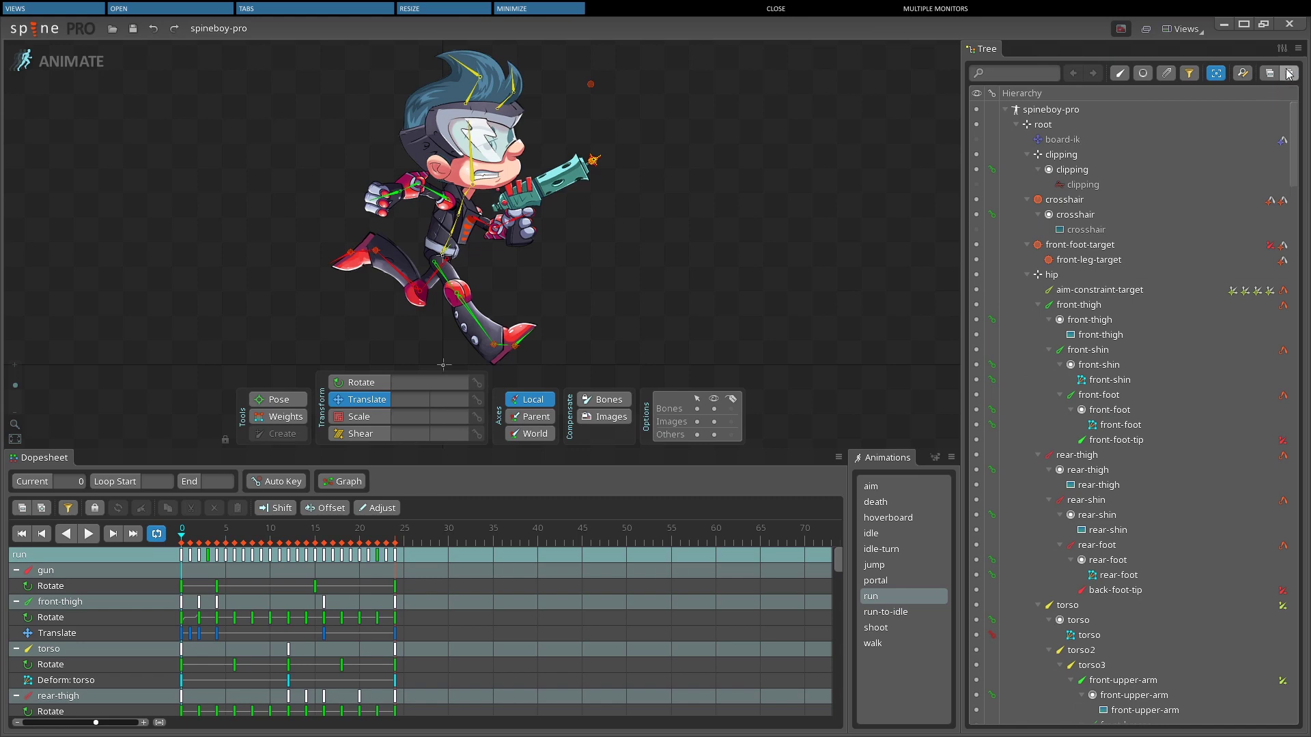
left_click(1299, 51)
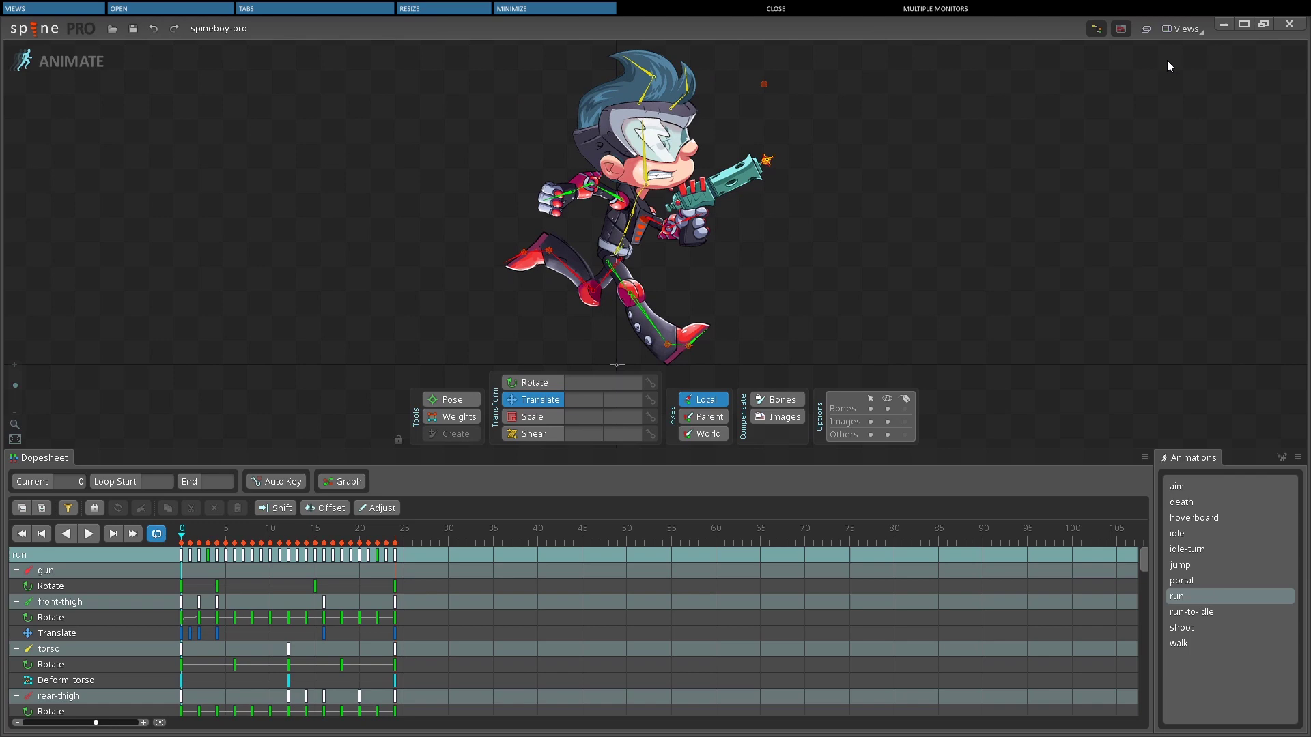
left_click(1097, 34)
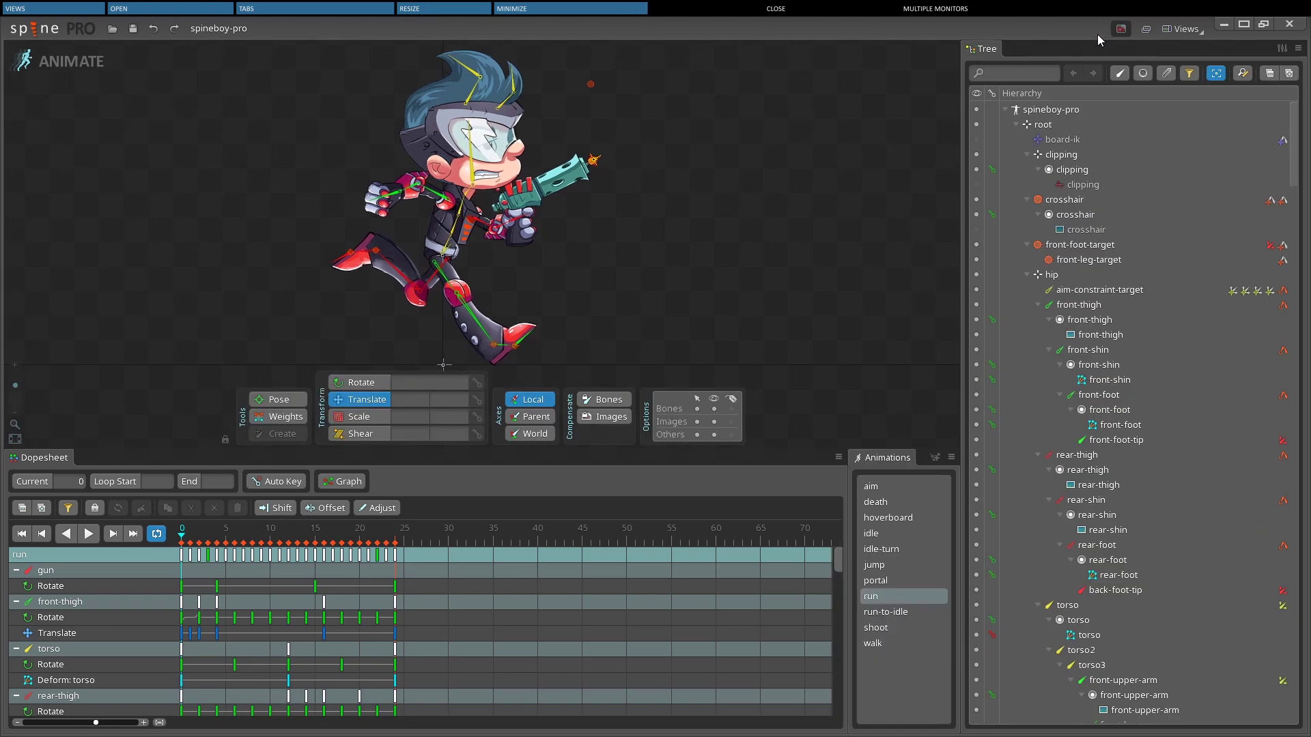
left_click(1121, 35)
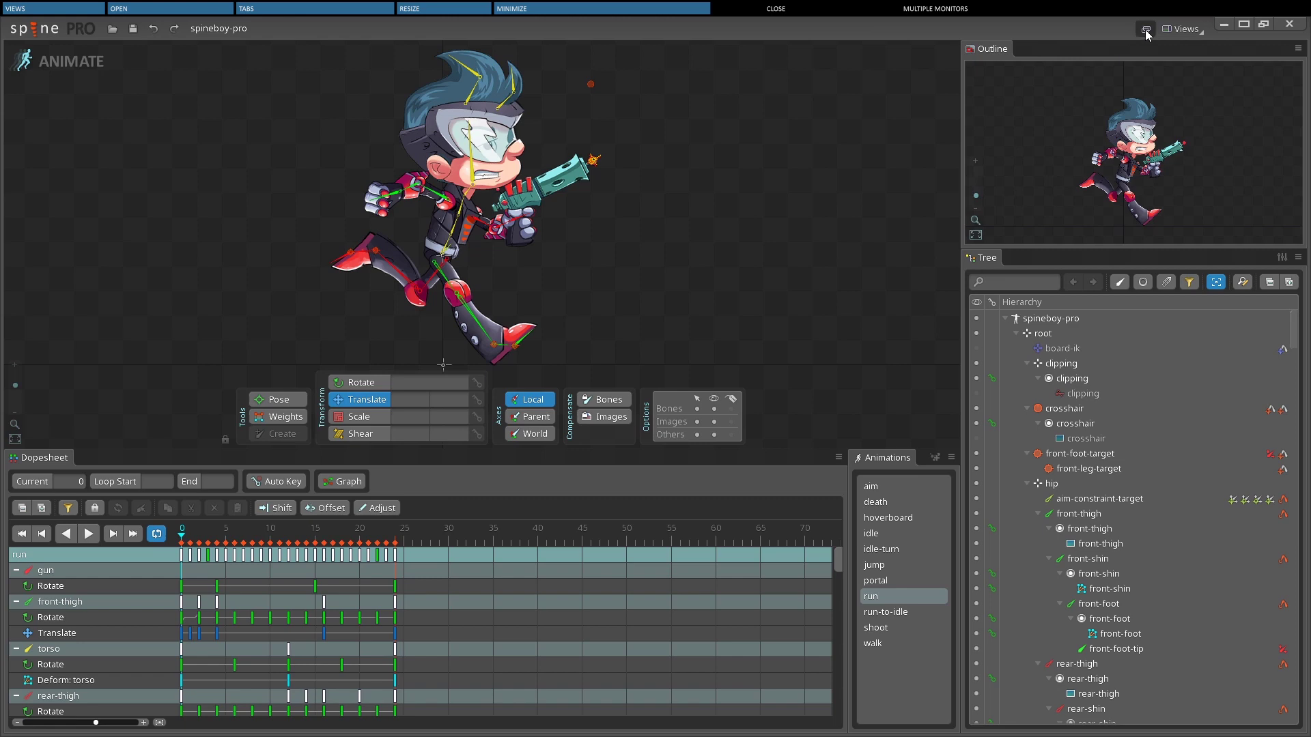
left_click(1147, 31)
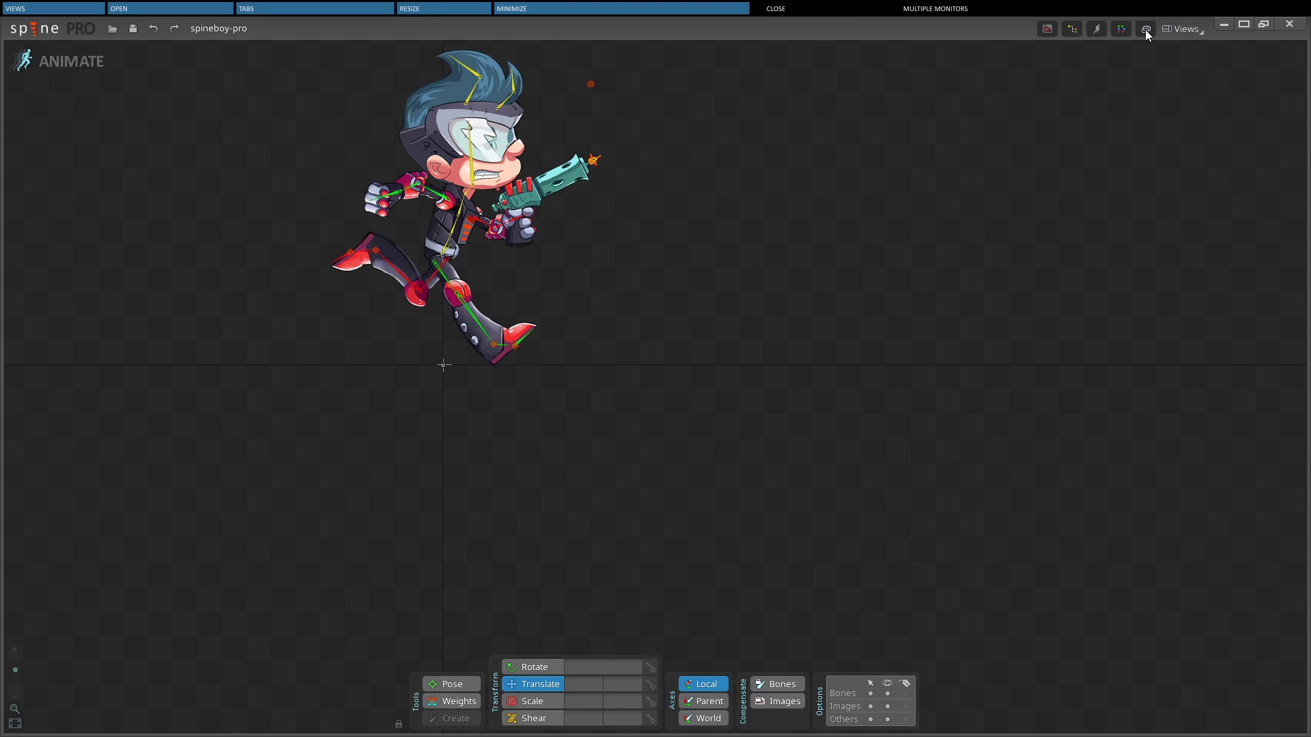
left_click(1145, 30)
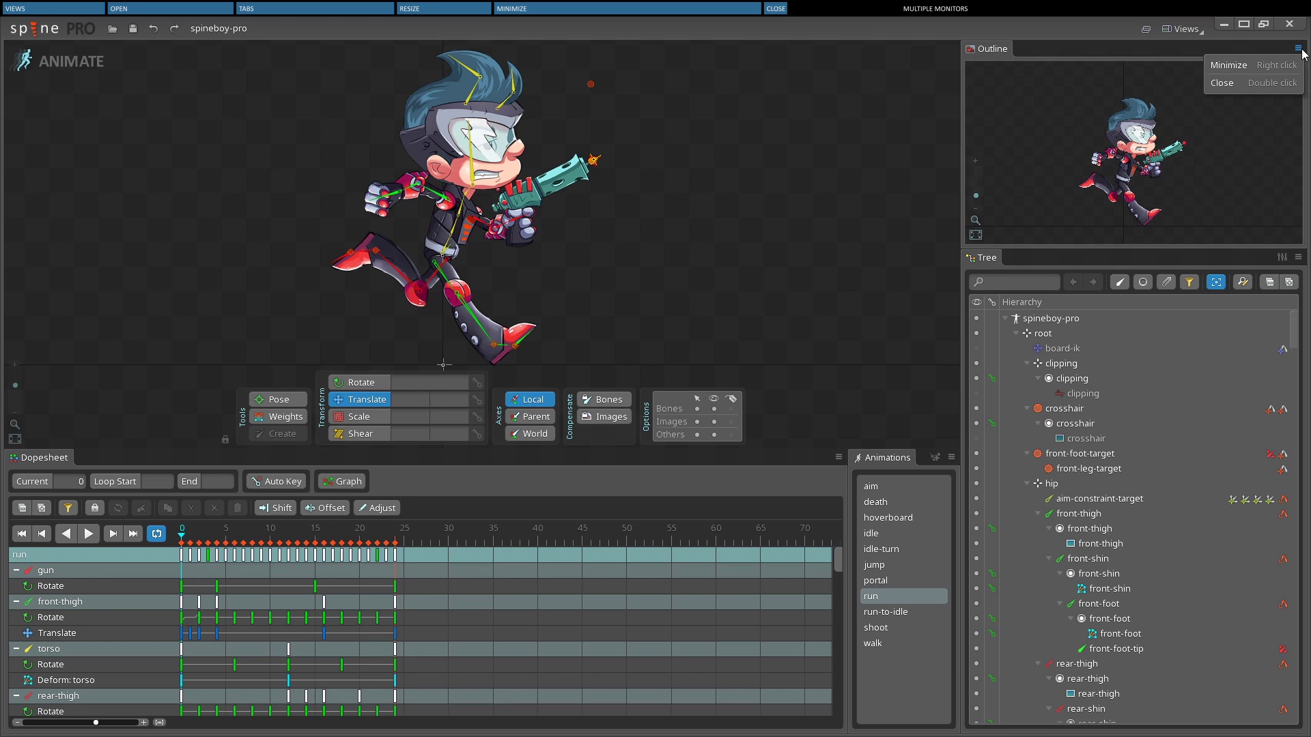
Step: Close the Outline view, minimize Tree, then reopen Tree from the views list
left_click(1283, 82)
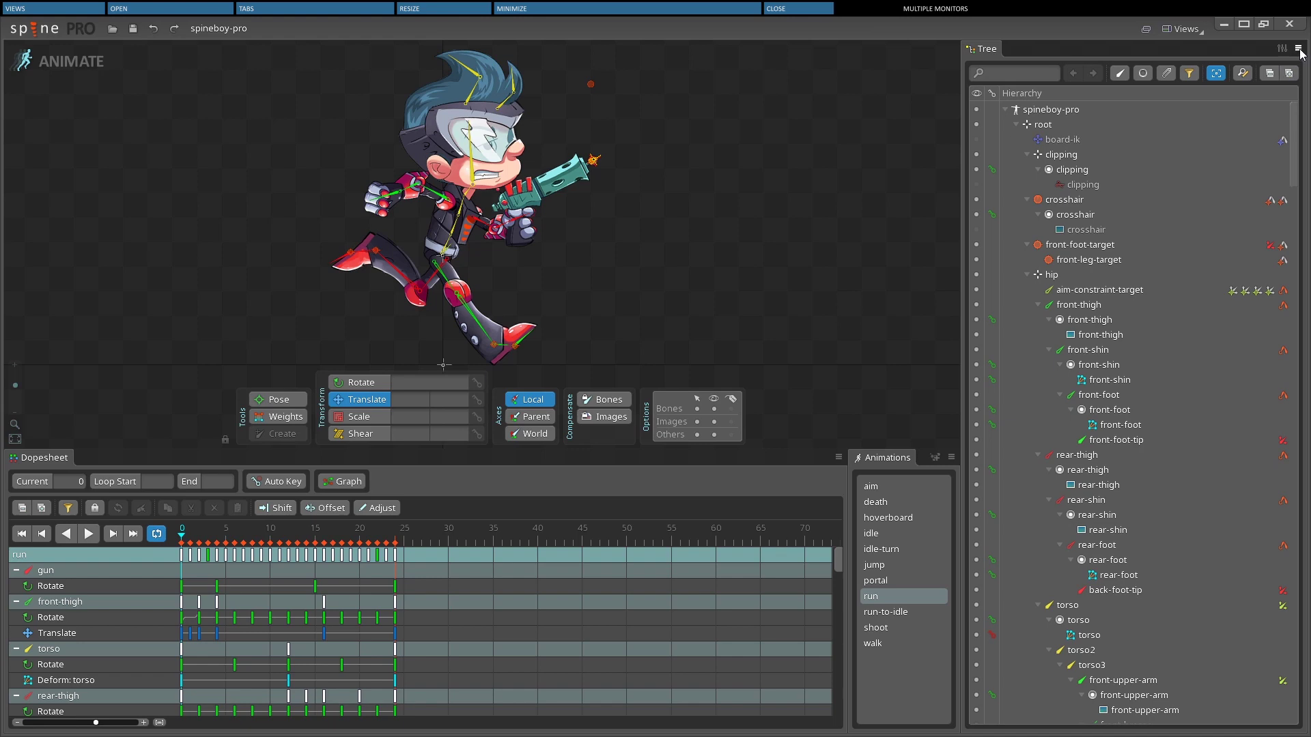
right_click(1300, 54)
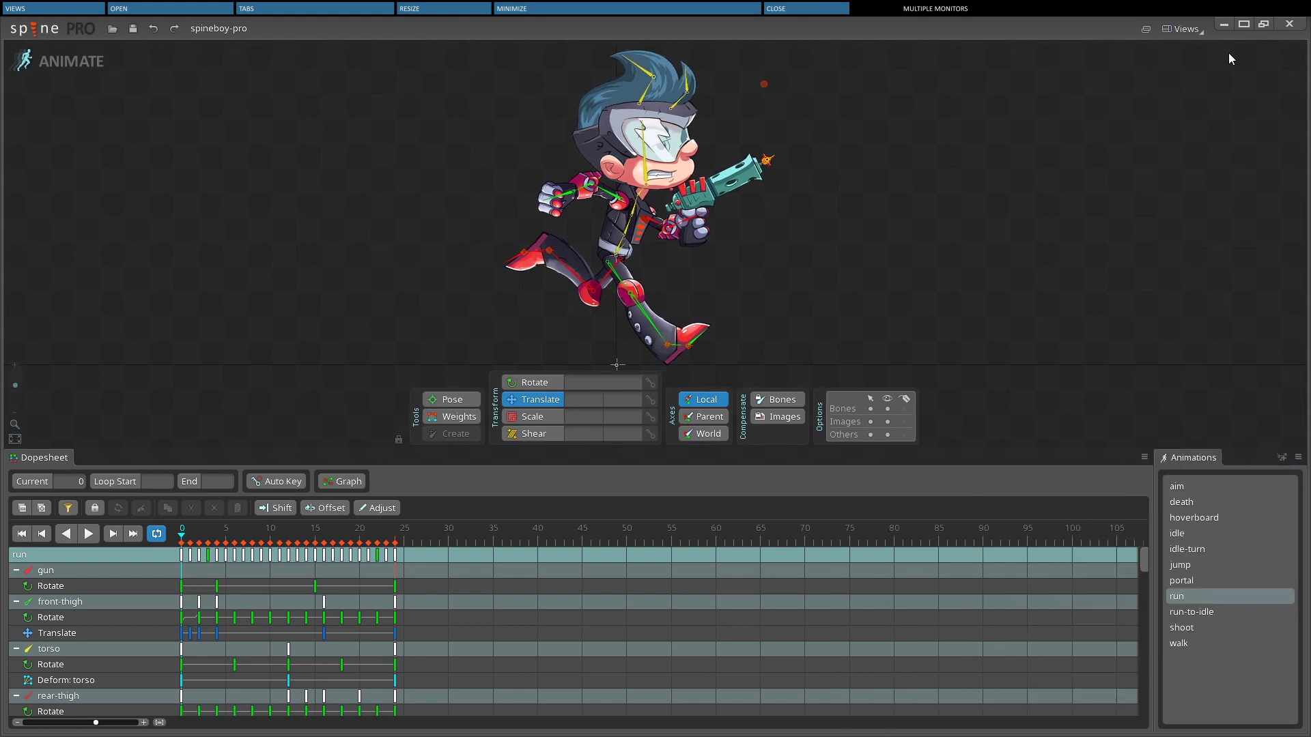
left_click(1182, 30)
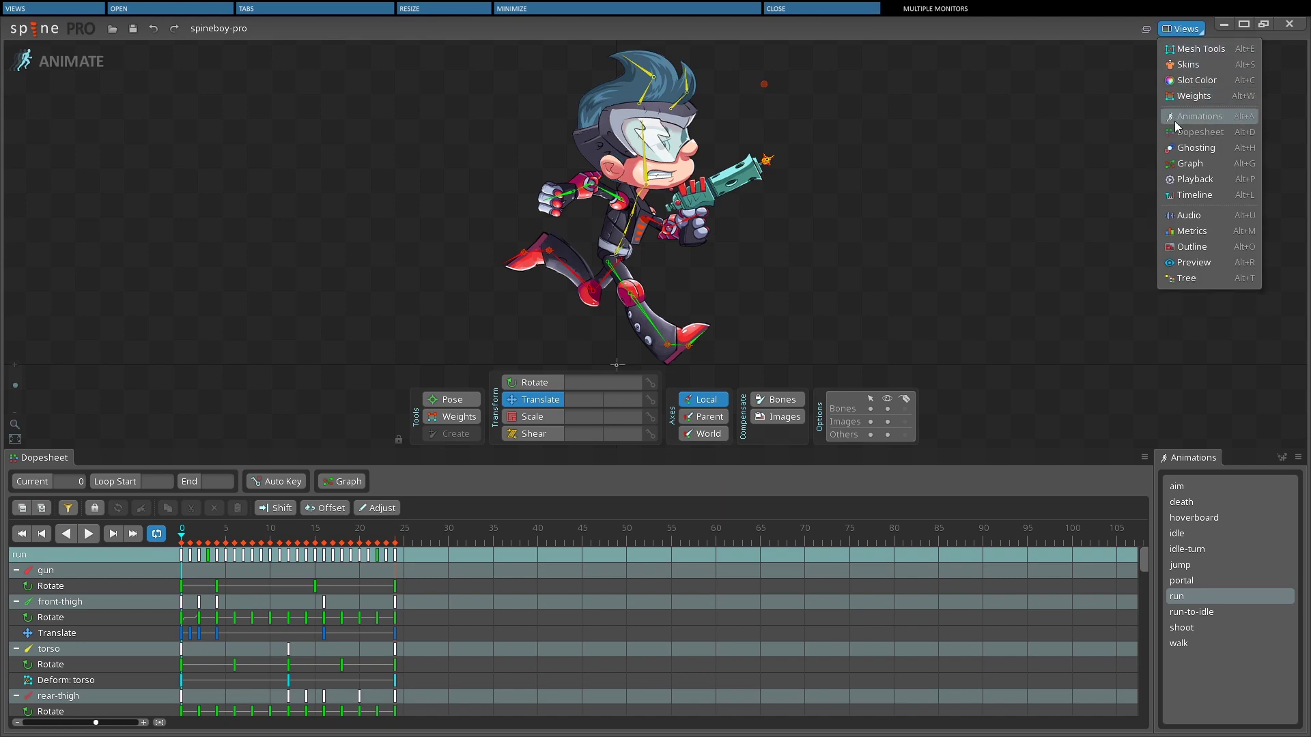
left_click(1177, 278)
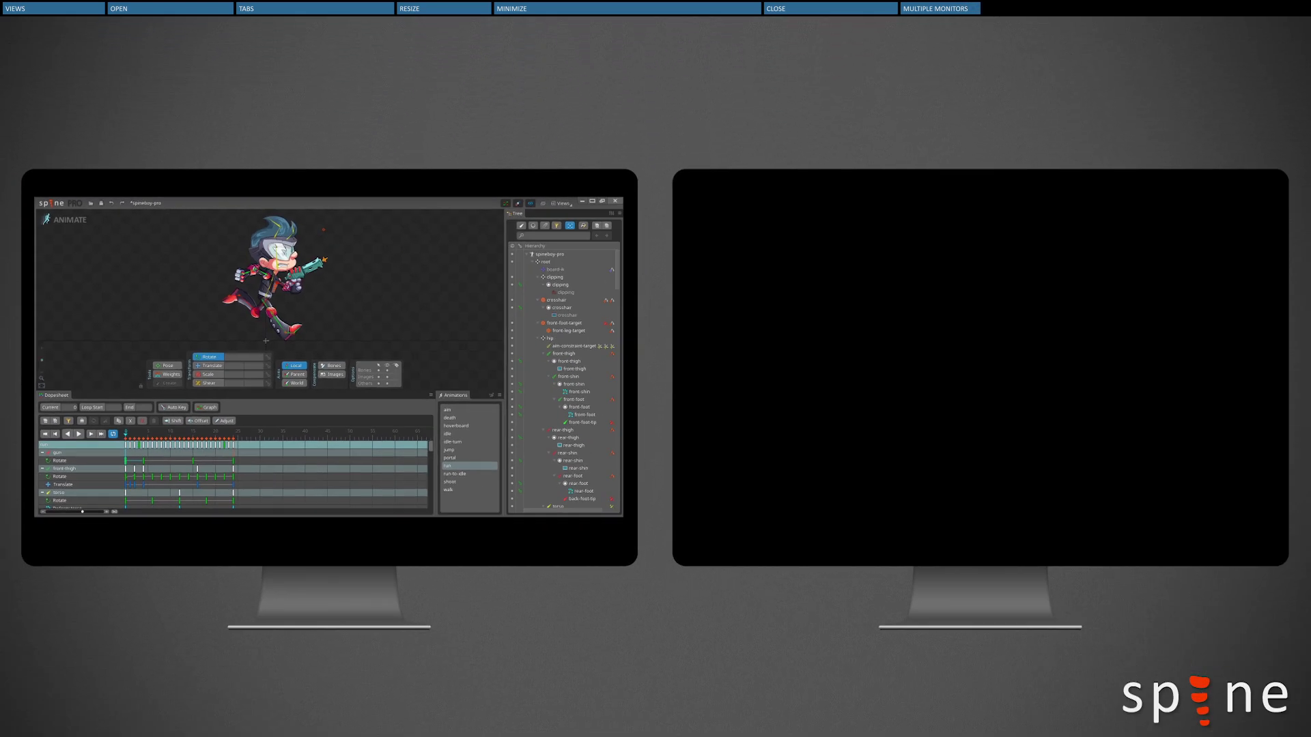
Step: Stretch the window onto the second monitor, add Graph, Ghosting and Preview there, and recentre the character
left_click_drag(621, 200, 1274, 184)
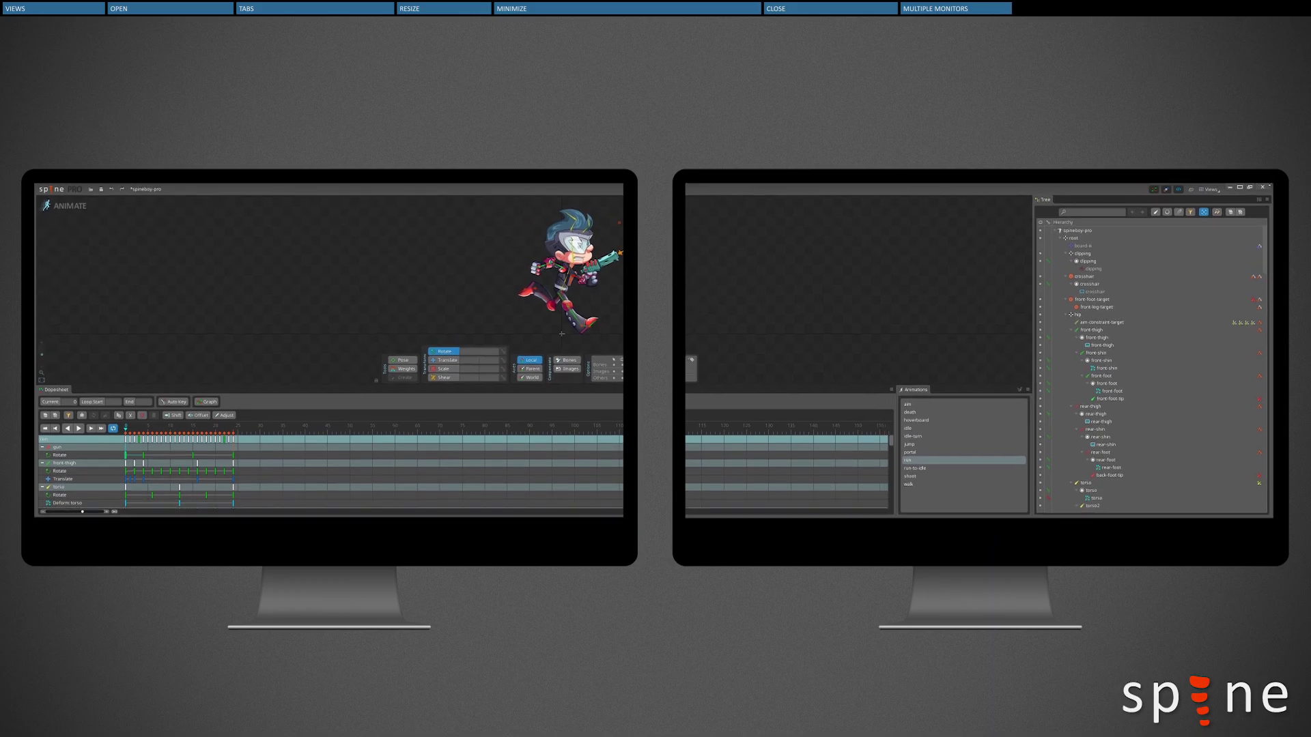
left_click(1164, 192)
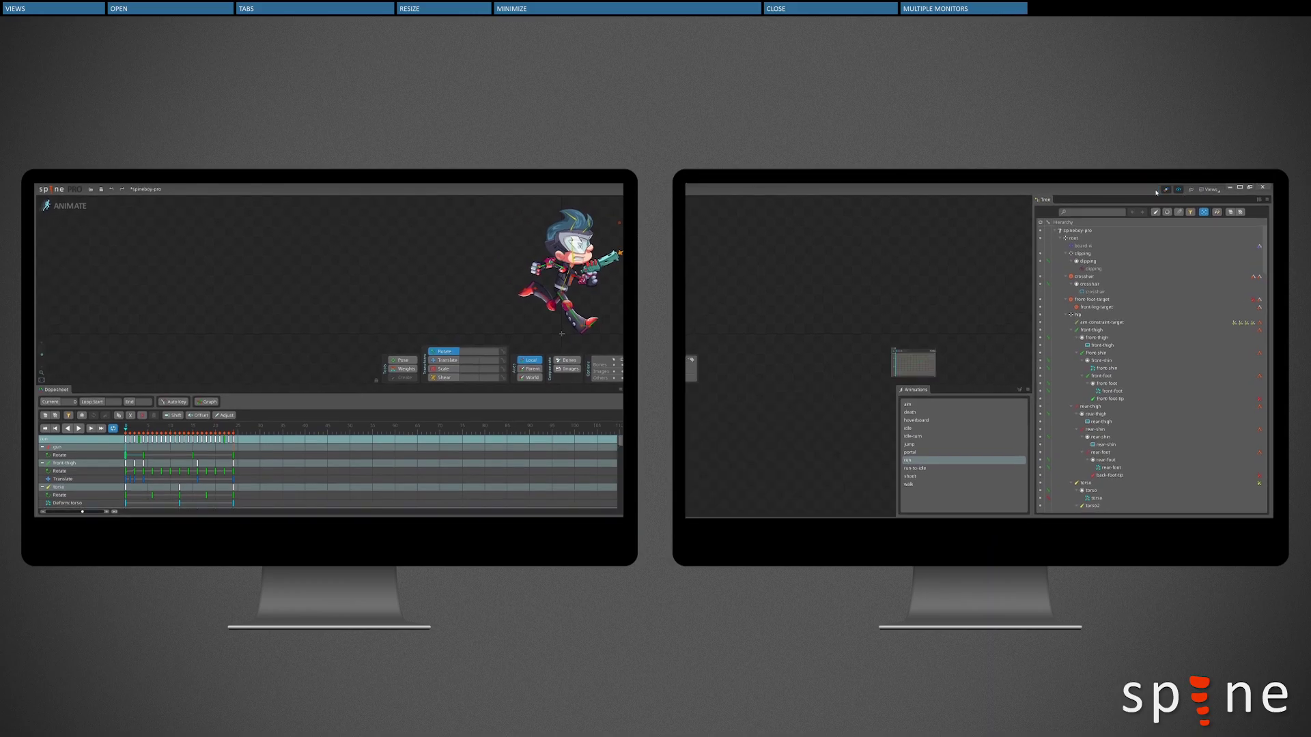
left_click(1178, 190)
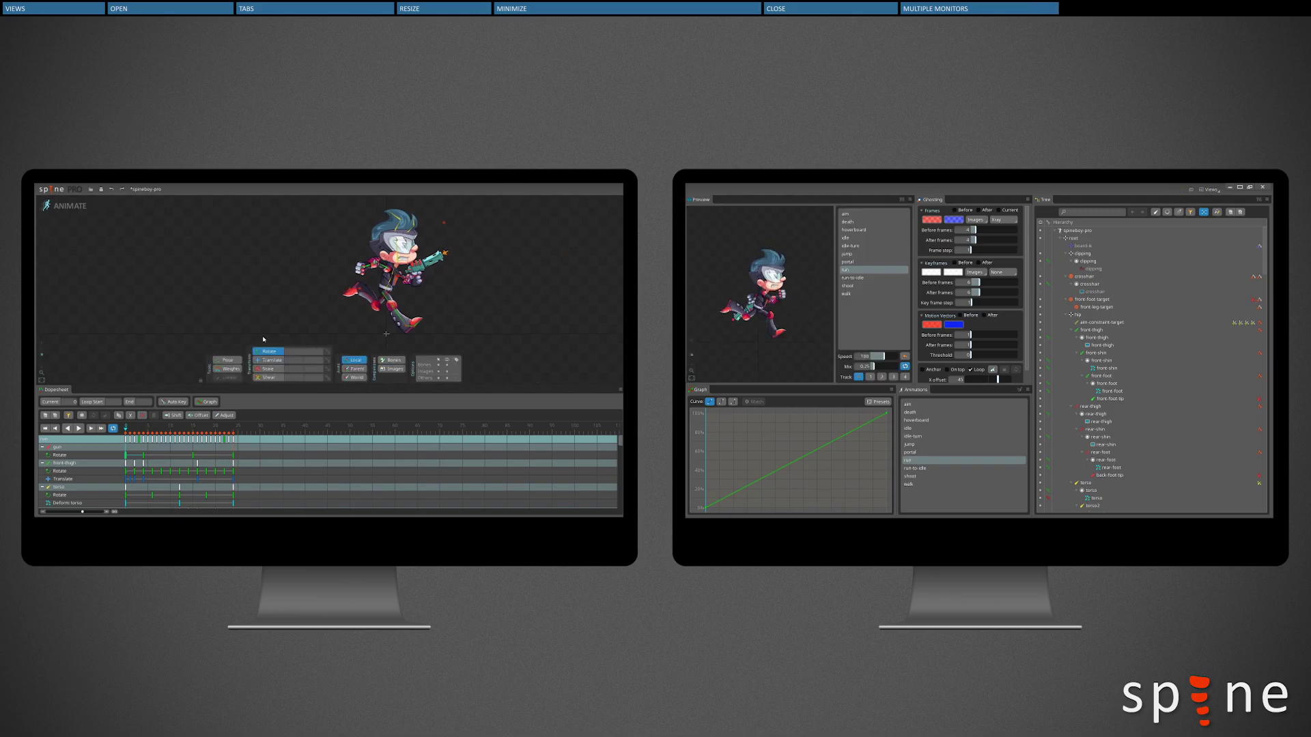
mouse_move(200, 380)
left_mouse_down()
mouse_move(140, 380)
mouse_move(280, 383)
mouse_move(192, 381)
left_mouse_up()
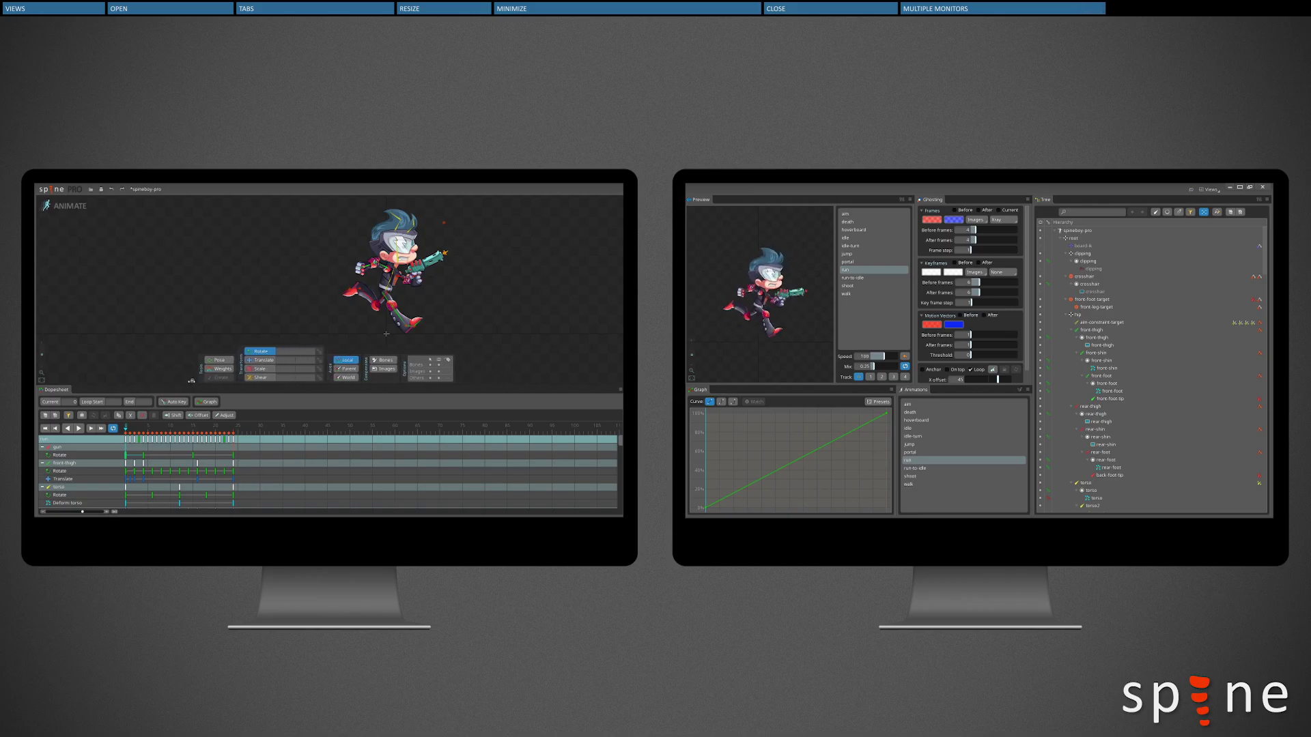
left_click_drag(295, 294, 230, 291)
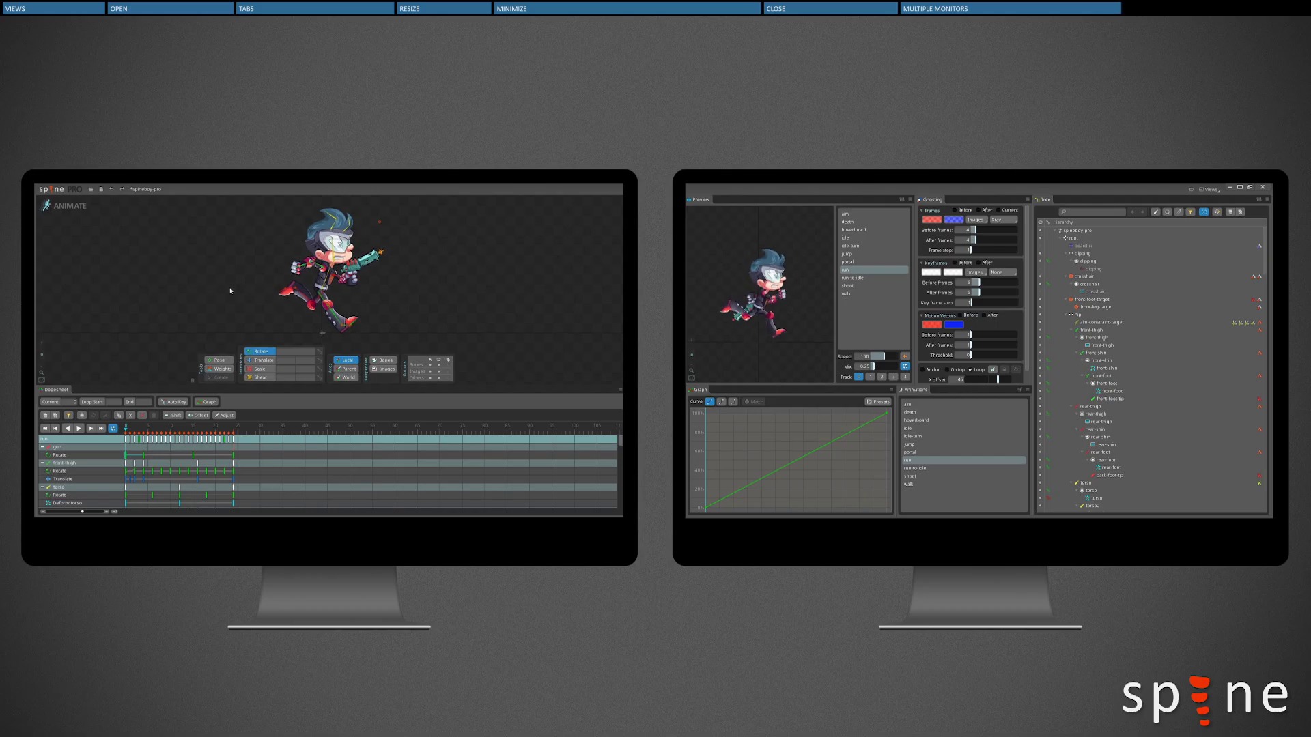
left_click(52, 189)
left_click(55, 293)
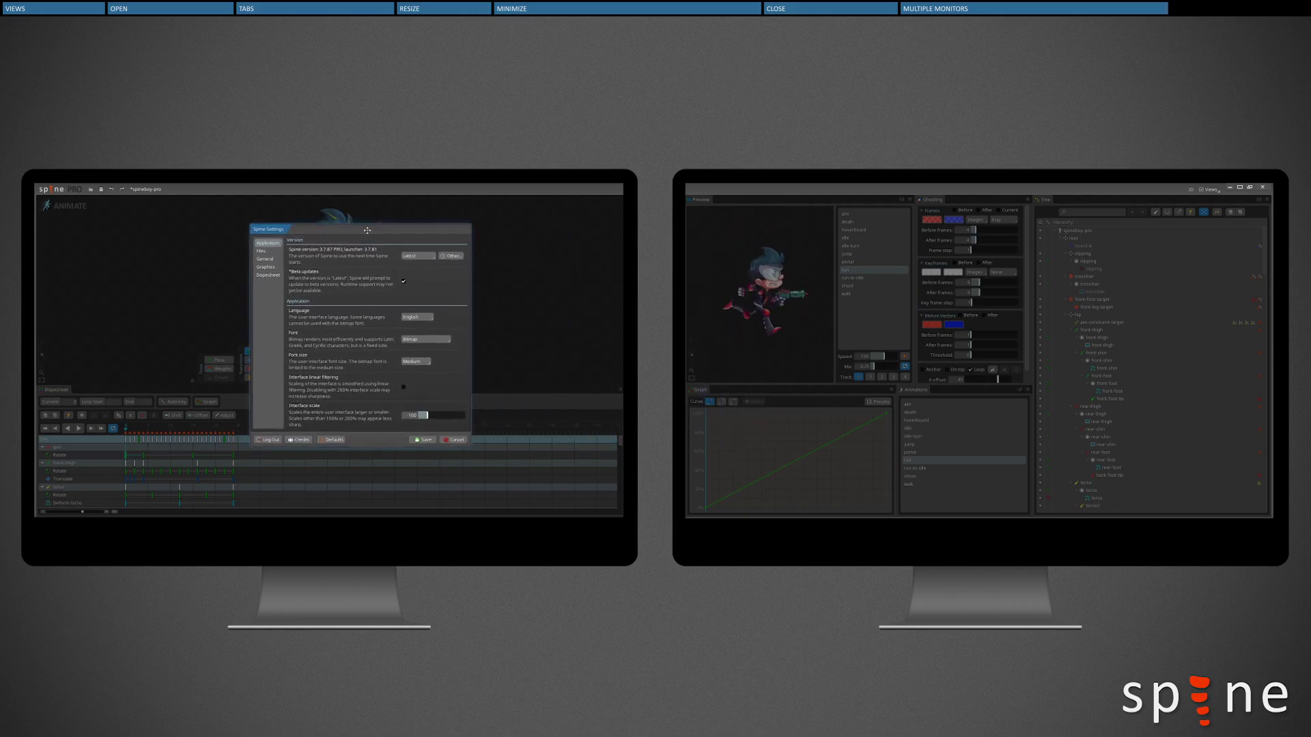
left_click(418, 442)
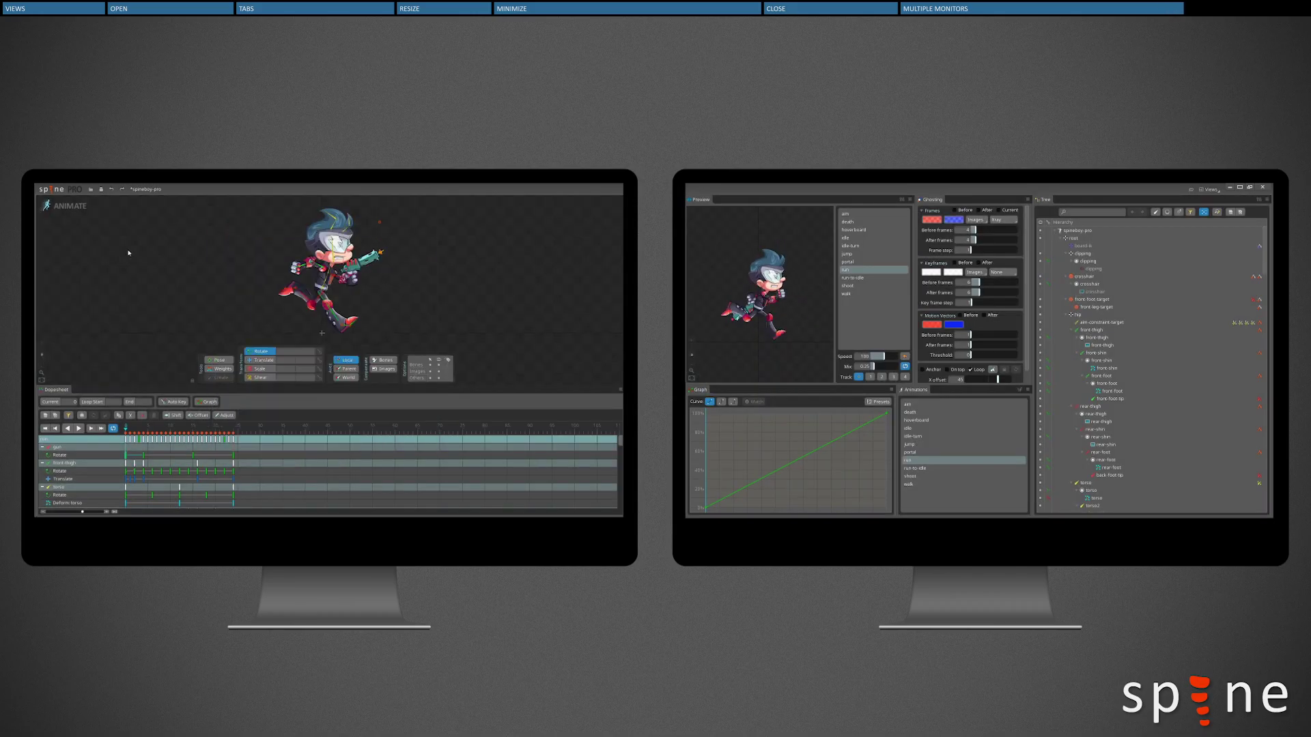
left_click(52, 189)
left_click(54, 292)
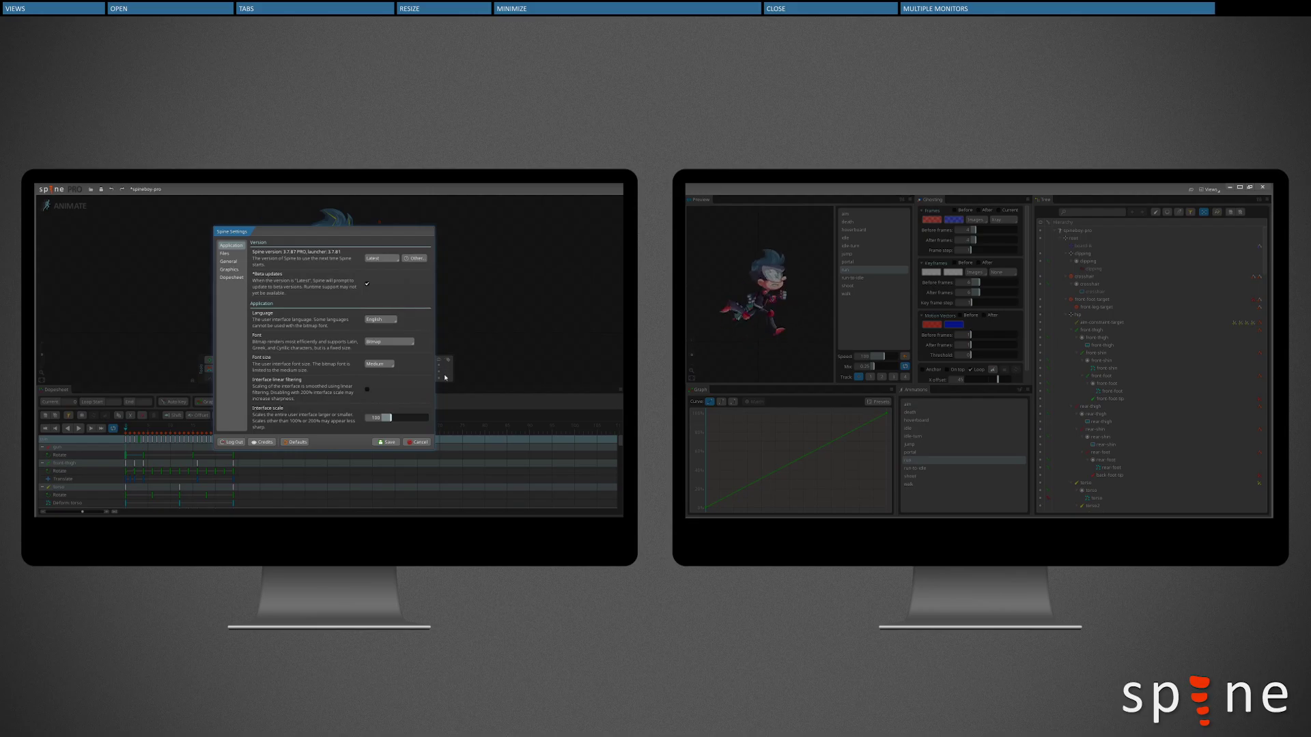
left_click(416, 442)
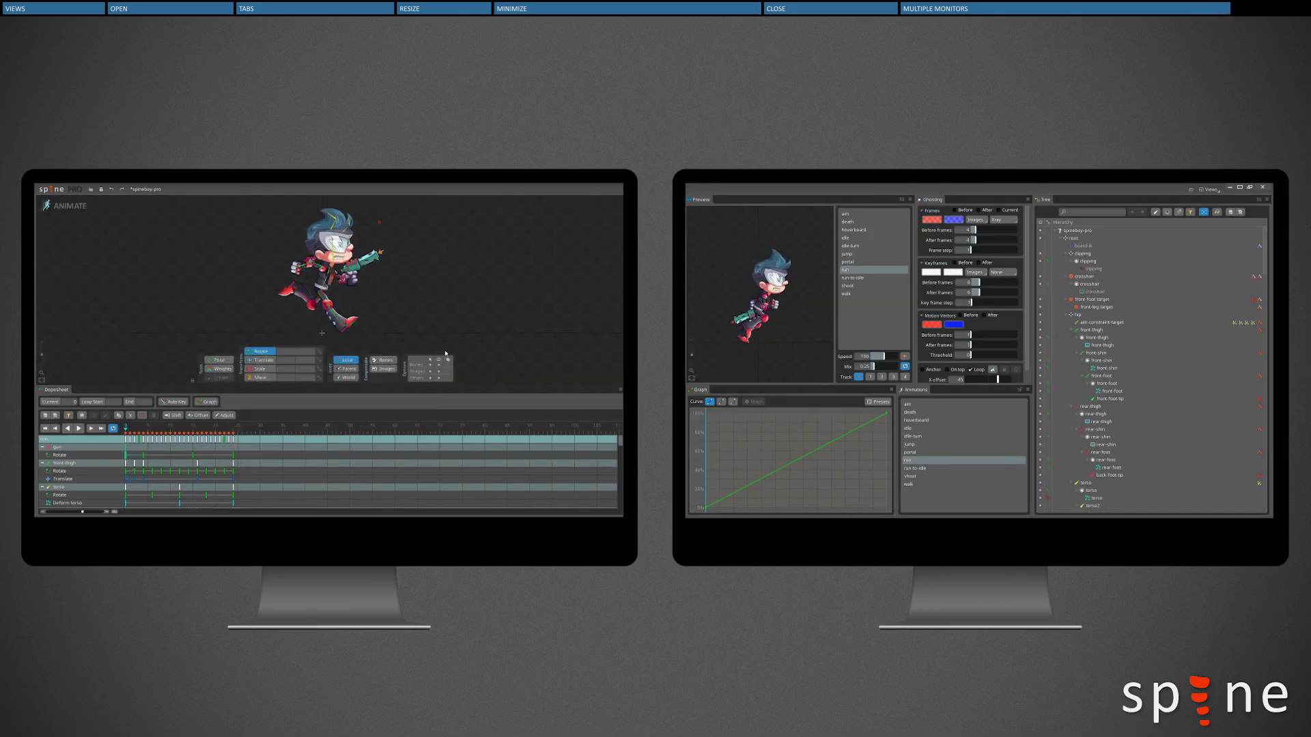